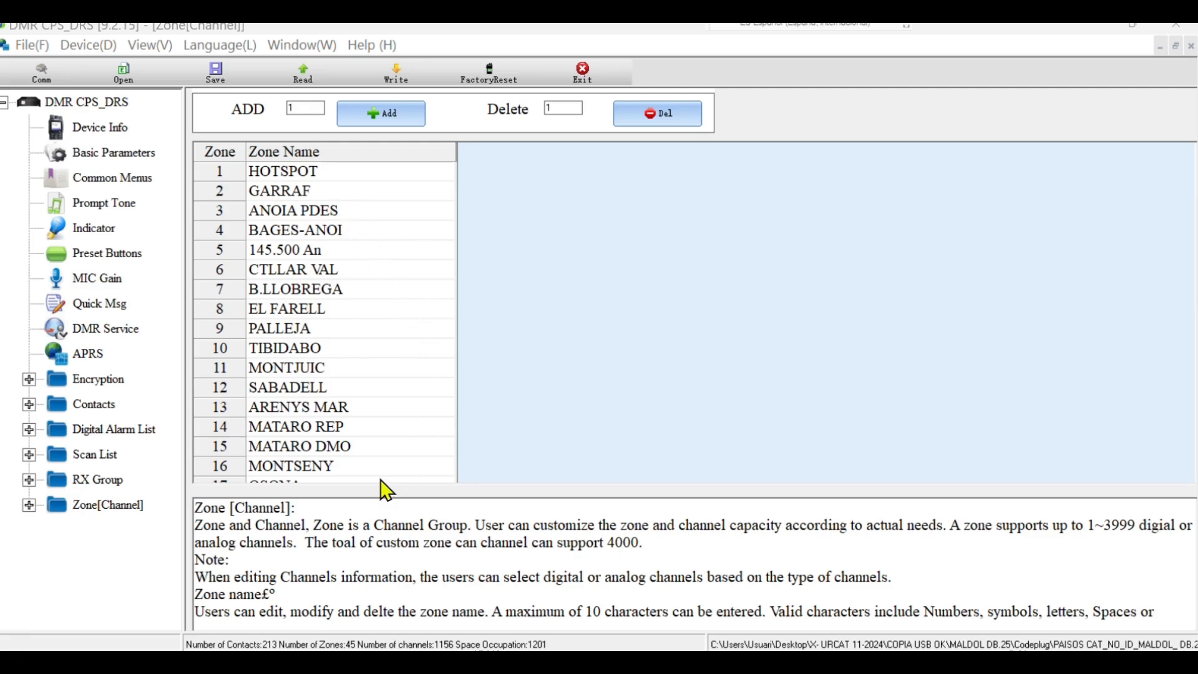
Expand the list of zones and display the channels of the TIBIDABO zone.
click(103, 506)
double_click(102, 507)
click(102, 507)
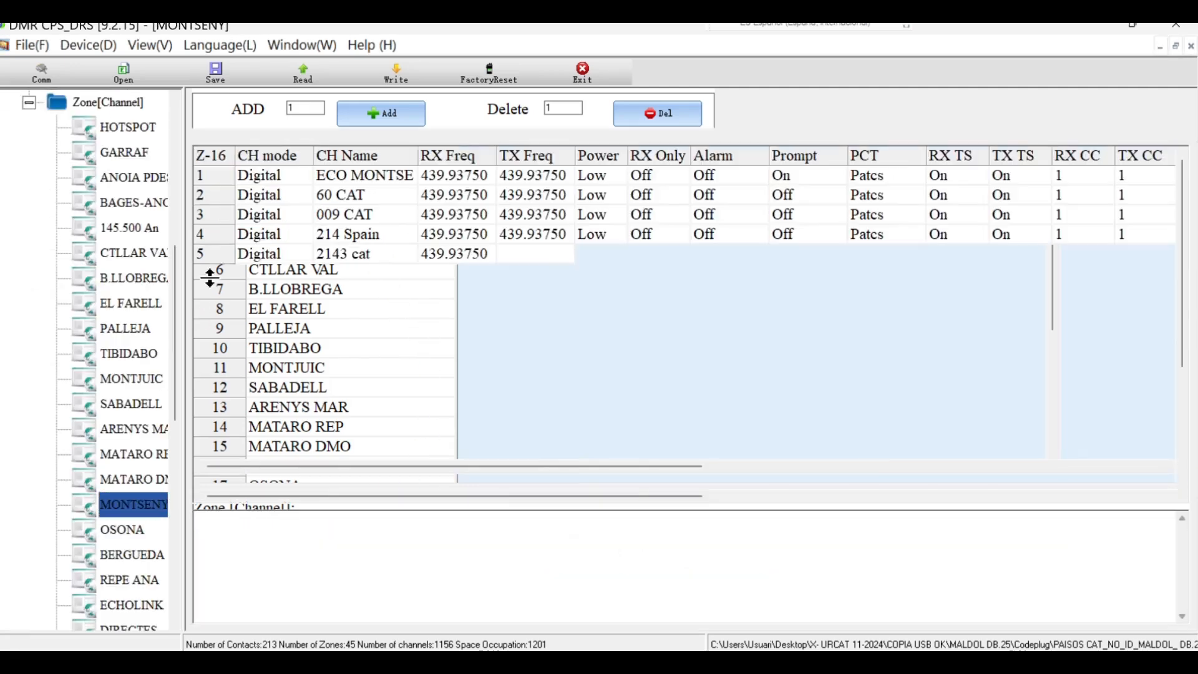
drag(179, 307, 189, 357)
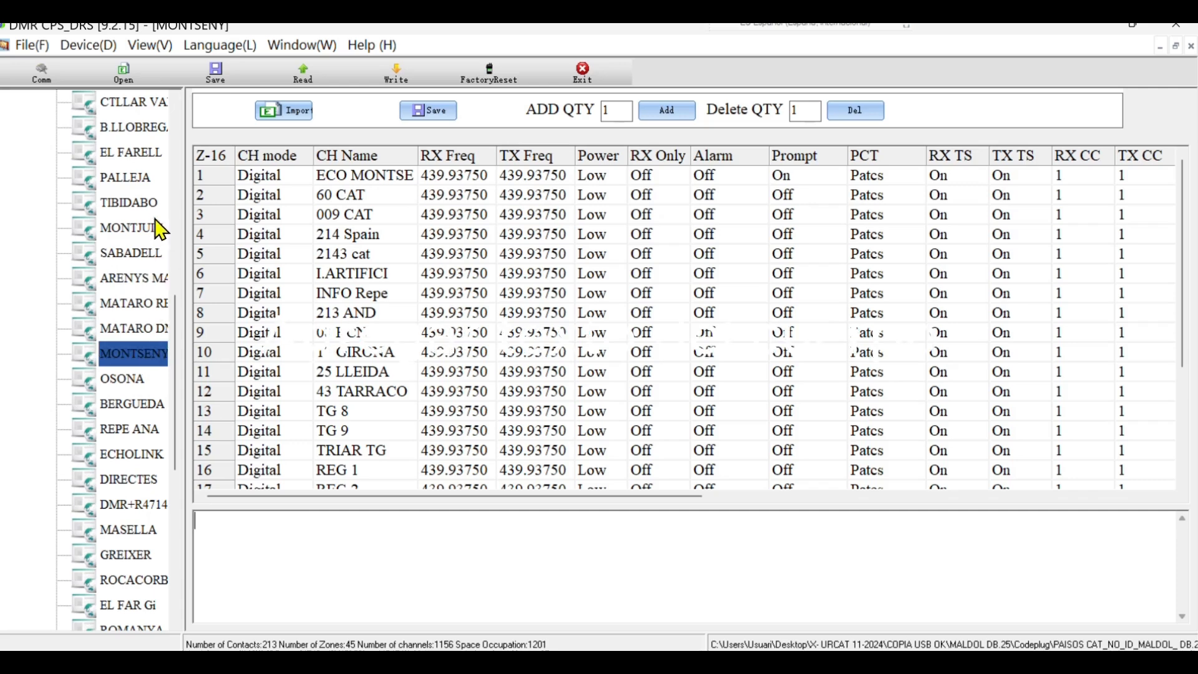
click(143, 203)
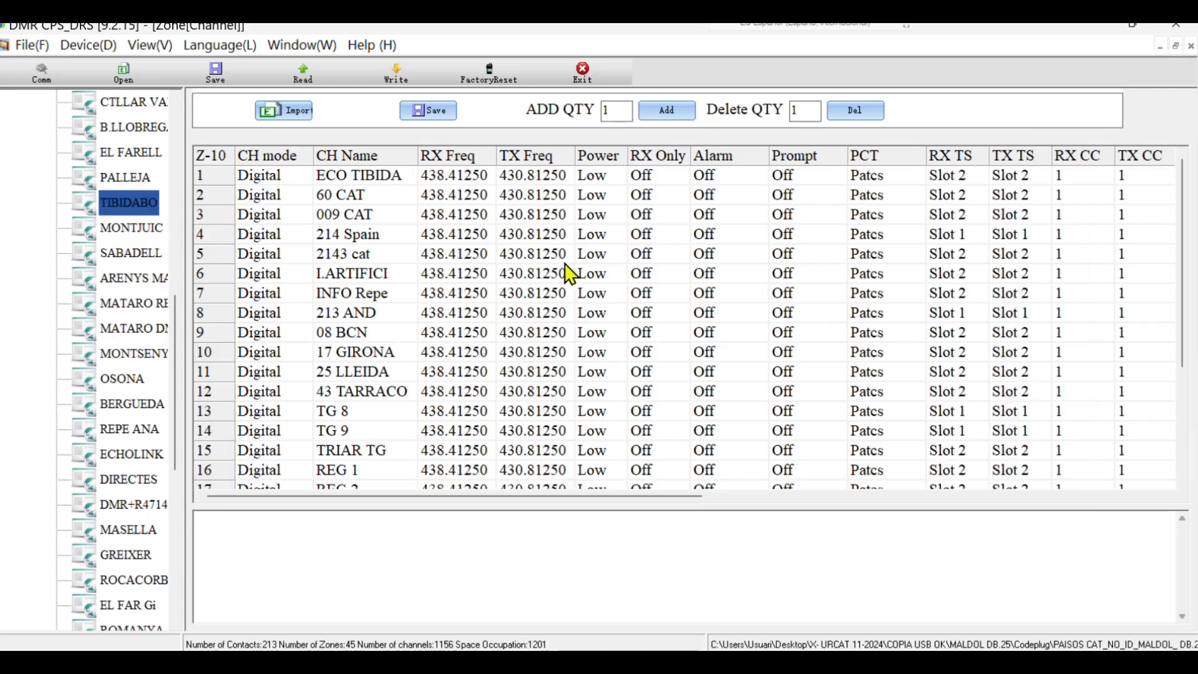
Examine the names, frequencies and time slots of all channels in the TIBIDABO zone.
drag(1179, 257, 1179, 369)
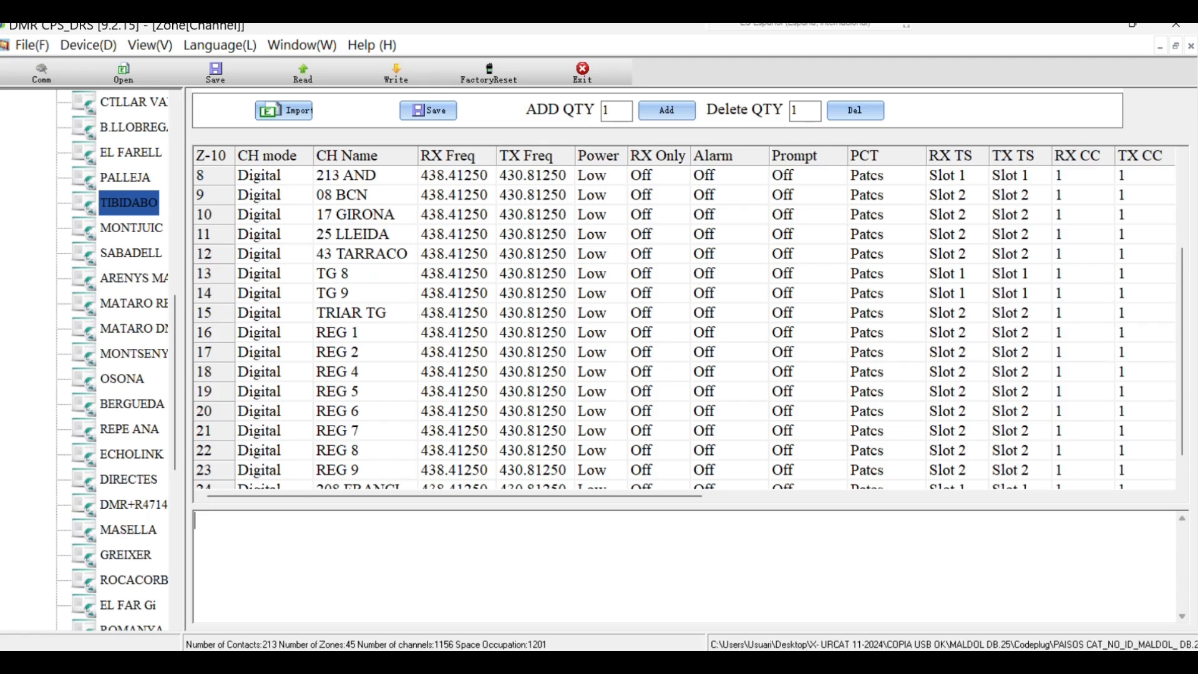
drag(1182, 268, 1182, 289)
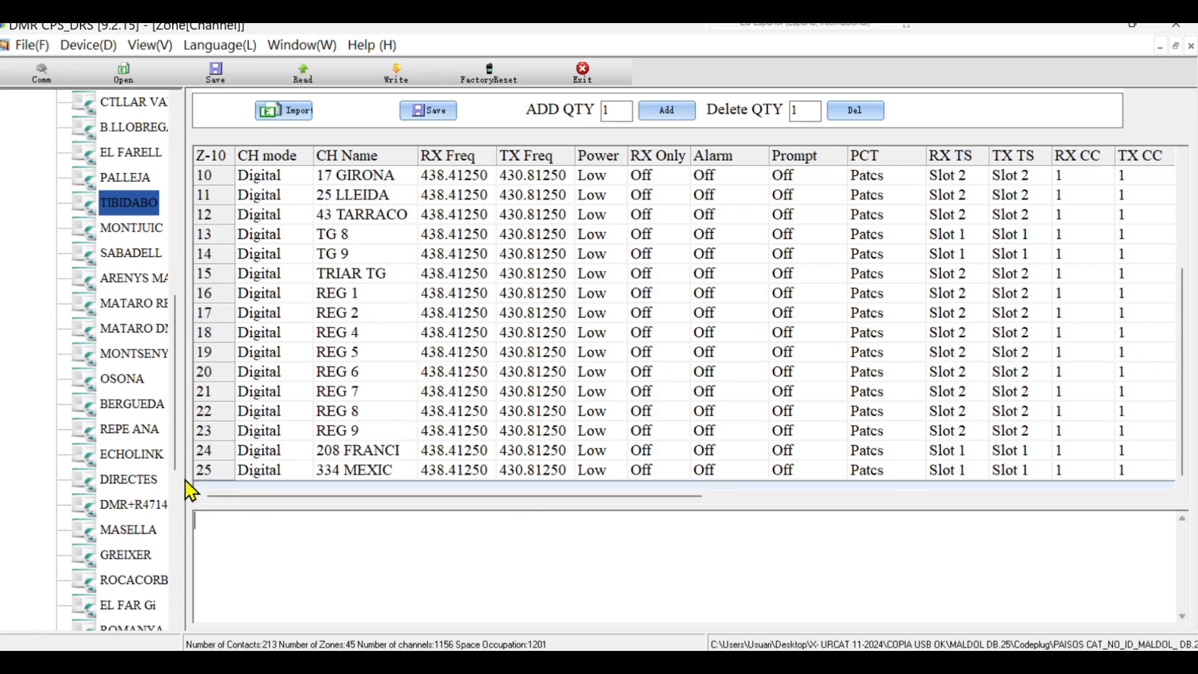
drag(1183, 353, 1170, 240)
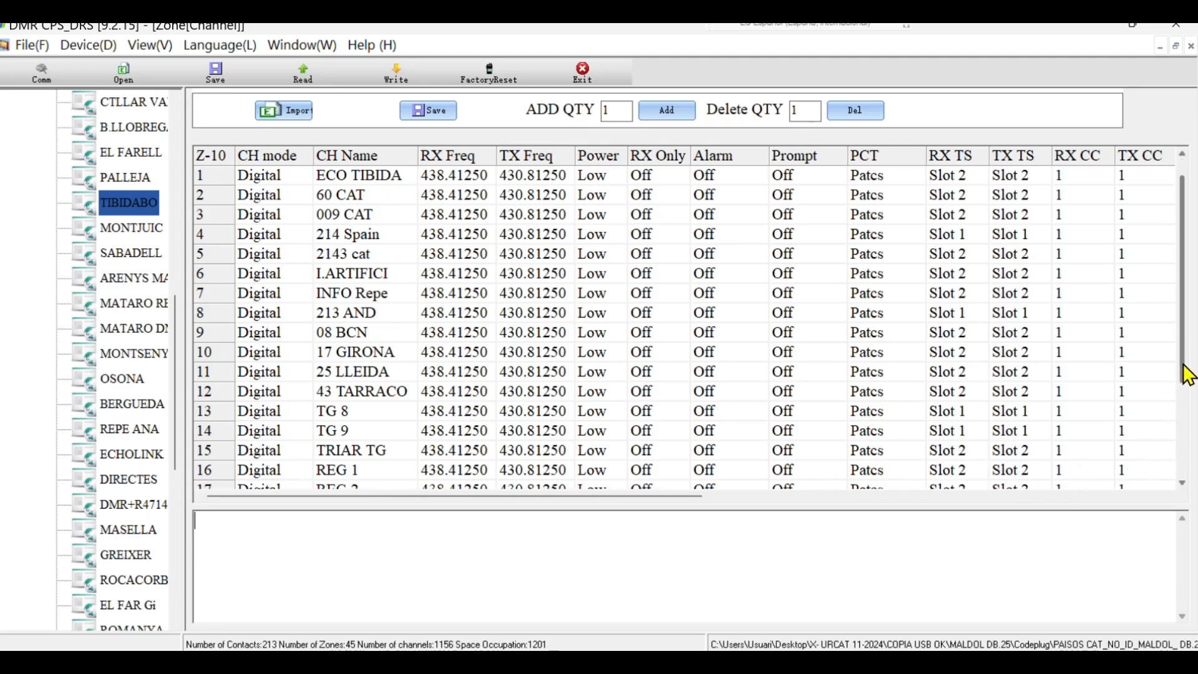
drag(1187, 375, 1188, 394)
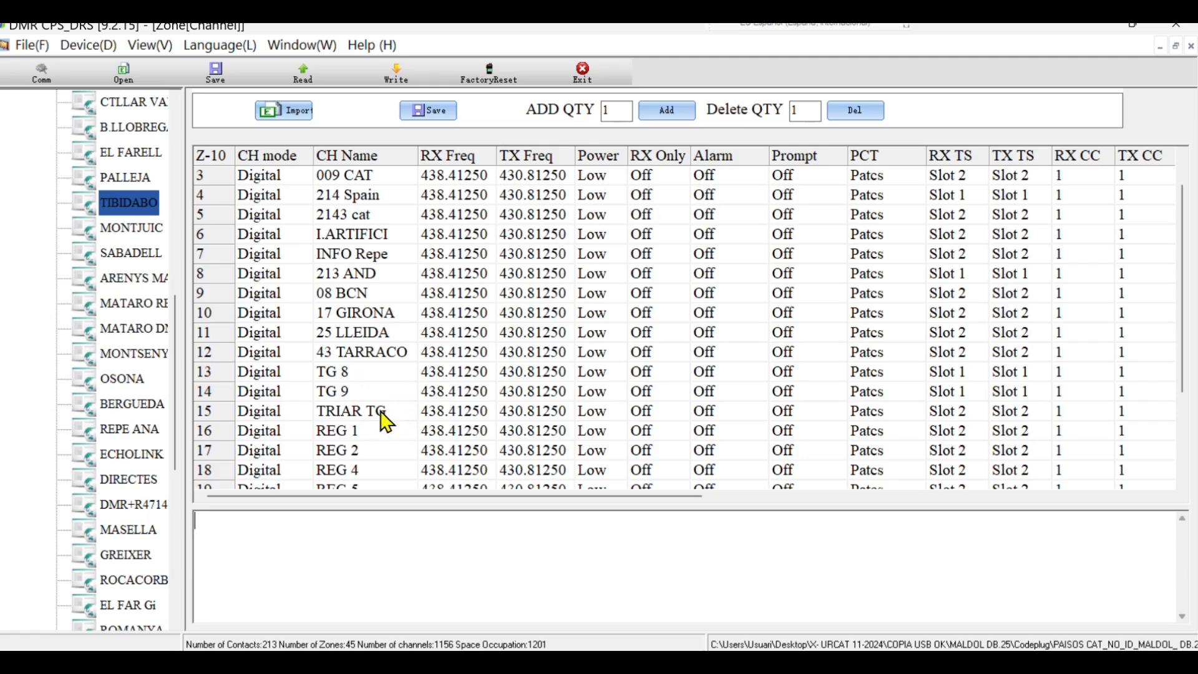
drag(1188, 374, 1187, 418)
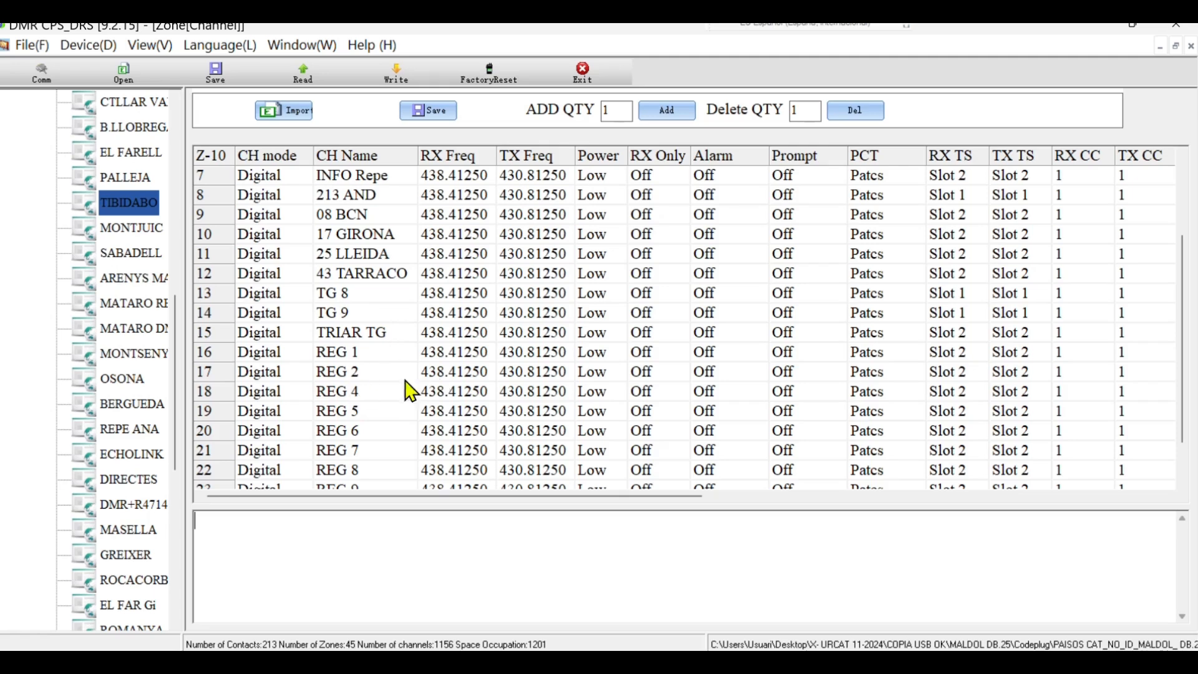
scroll(1184, 340, down, 1)
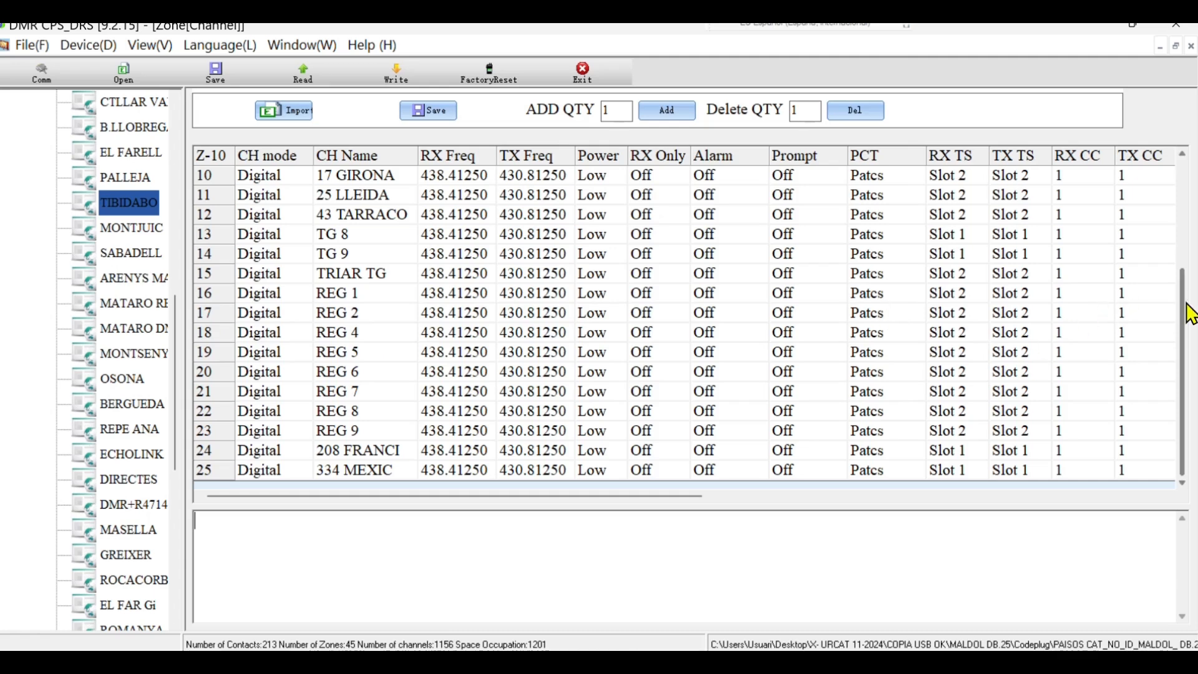
drag(1188, 257, 1187, 233)
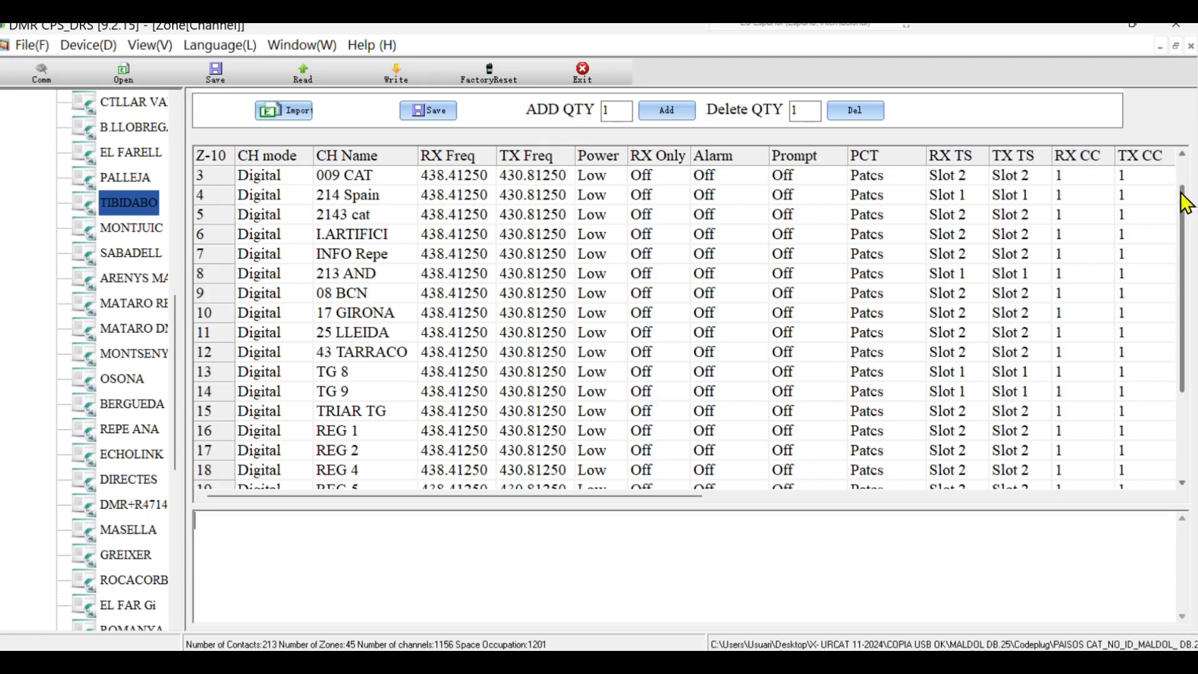
drag(1184, 218, 1183, 177)
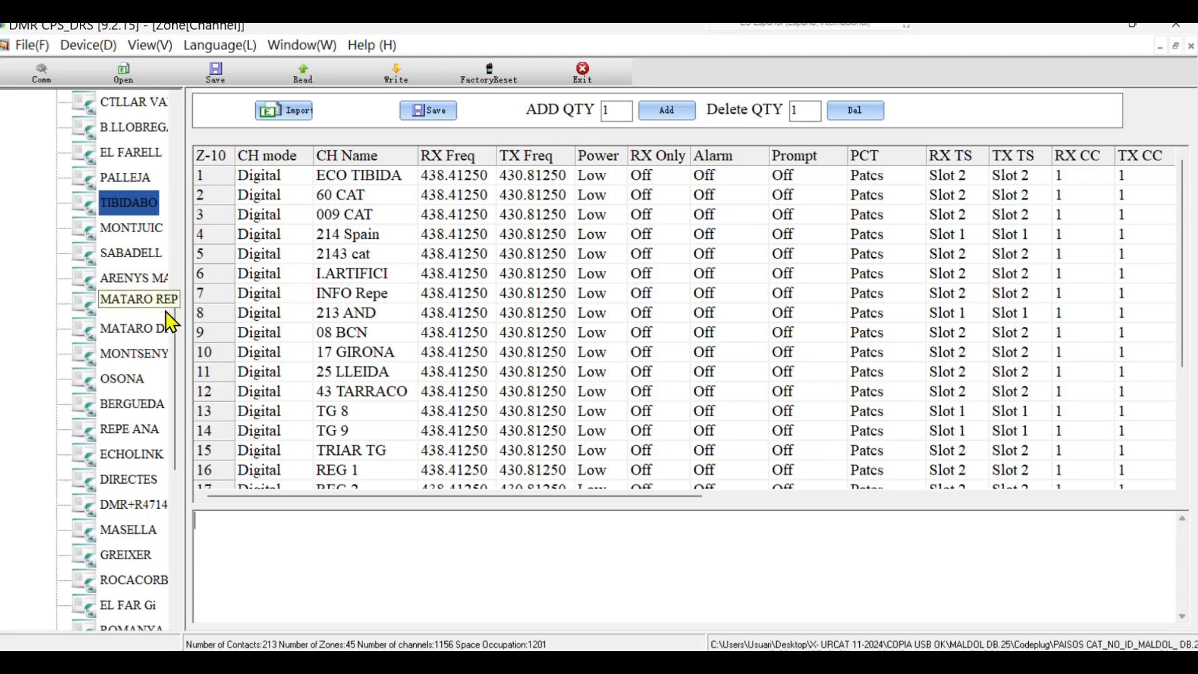
Display the channels of the SATEL.LITS zone and look through its satellite frequencies.
scroll(176, 345, down, 5)
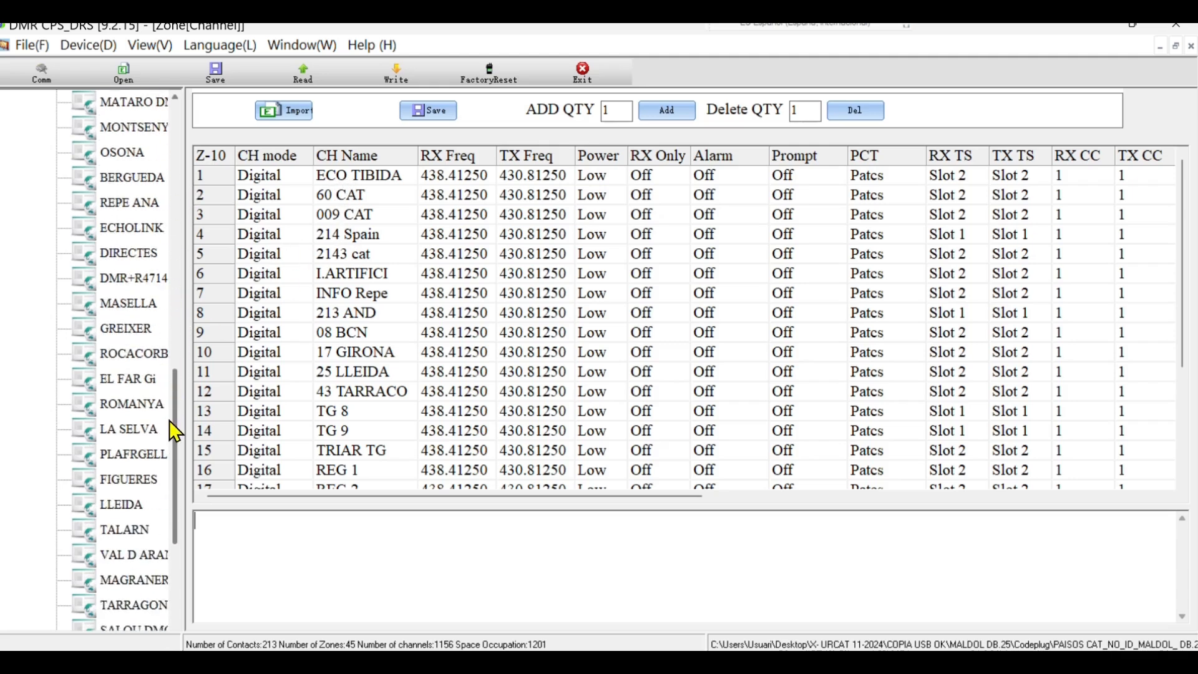
scroll(170, 484, down, 2)
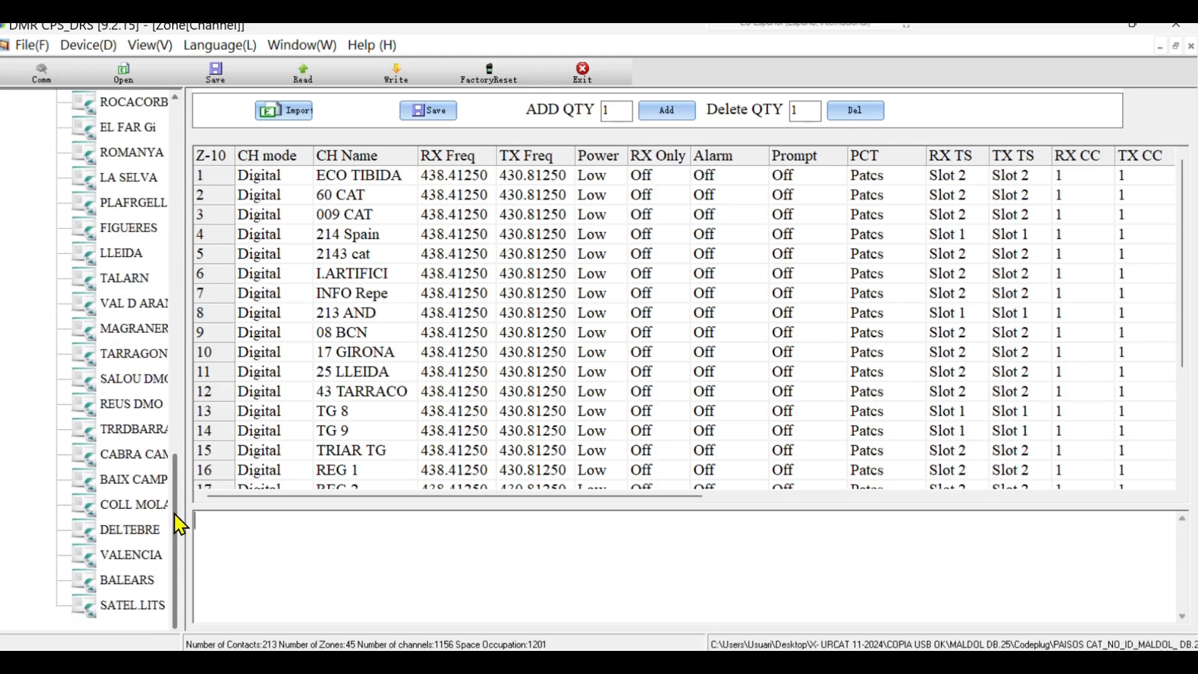
click(146, 603)
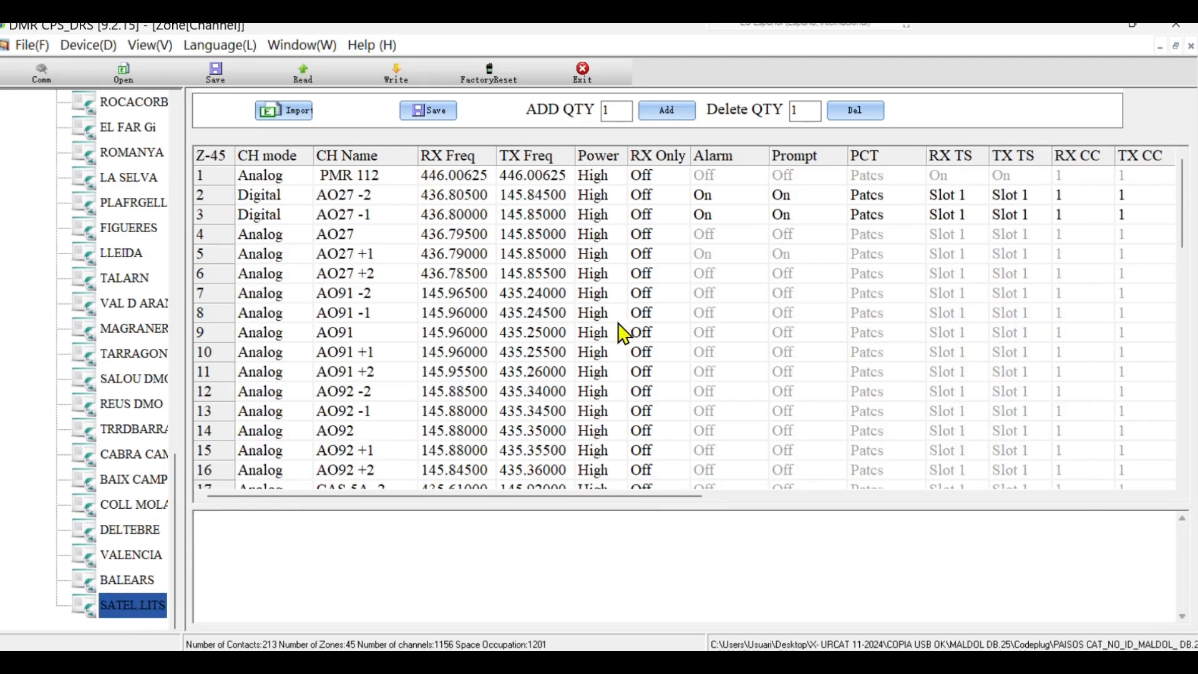
drag(1183, 206, 1185, 427)
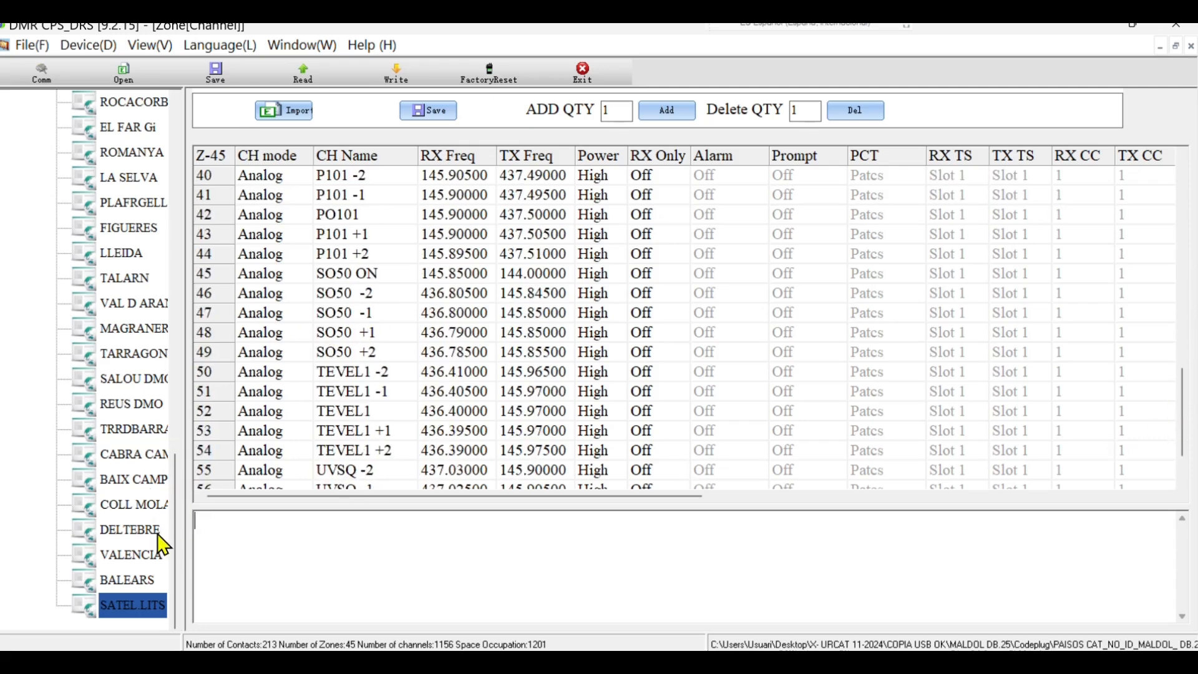
Review the channel lists of the DMR+R4714, DIRECTES, ECHOLINK and REPE ANA zones.
drag(174, 527, 178, 428)
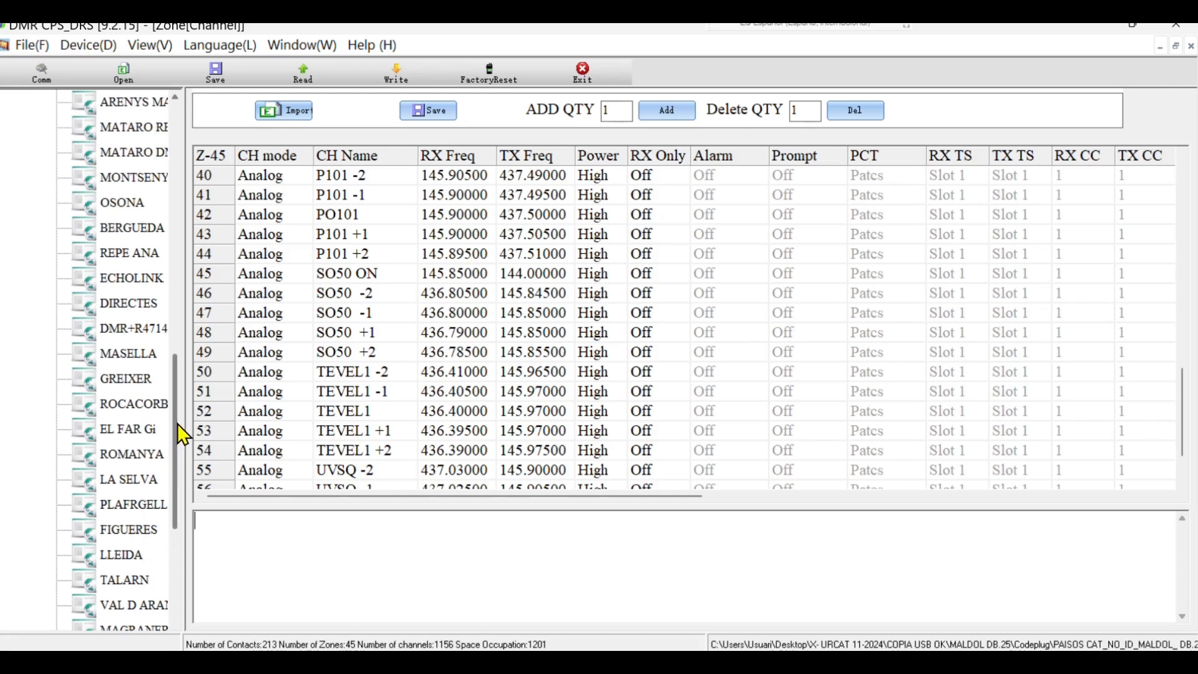
click(148, 325)
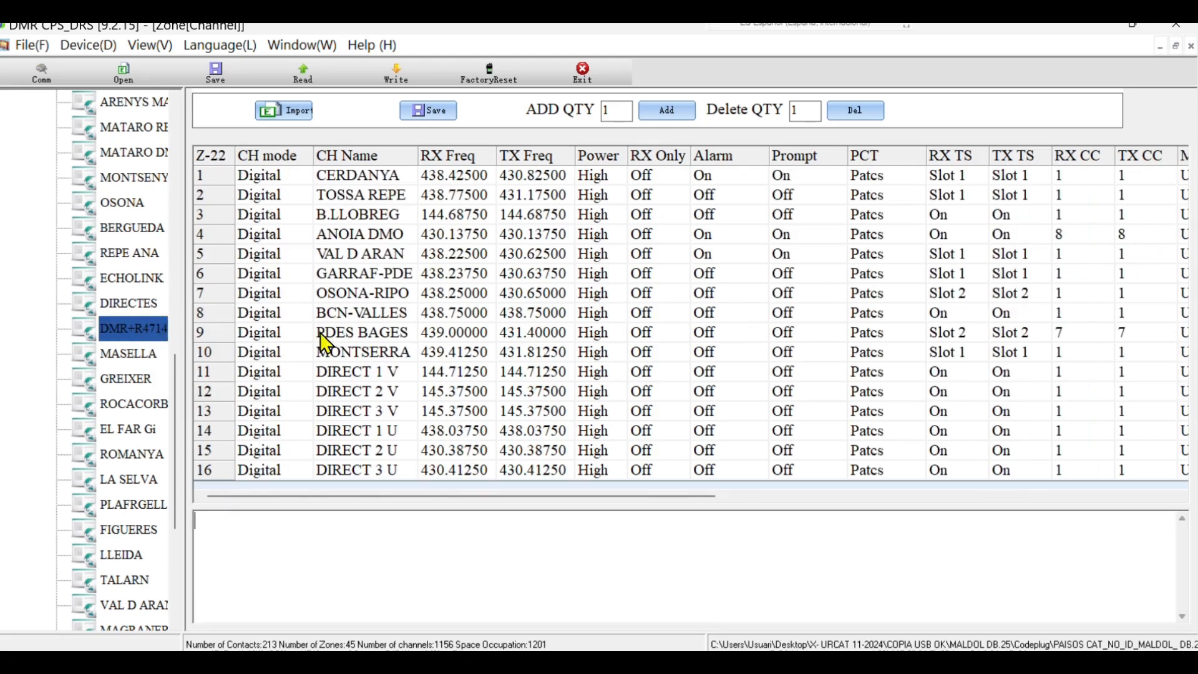
click(115, 302)
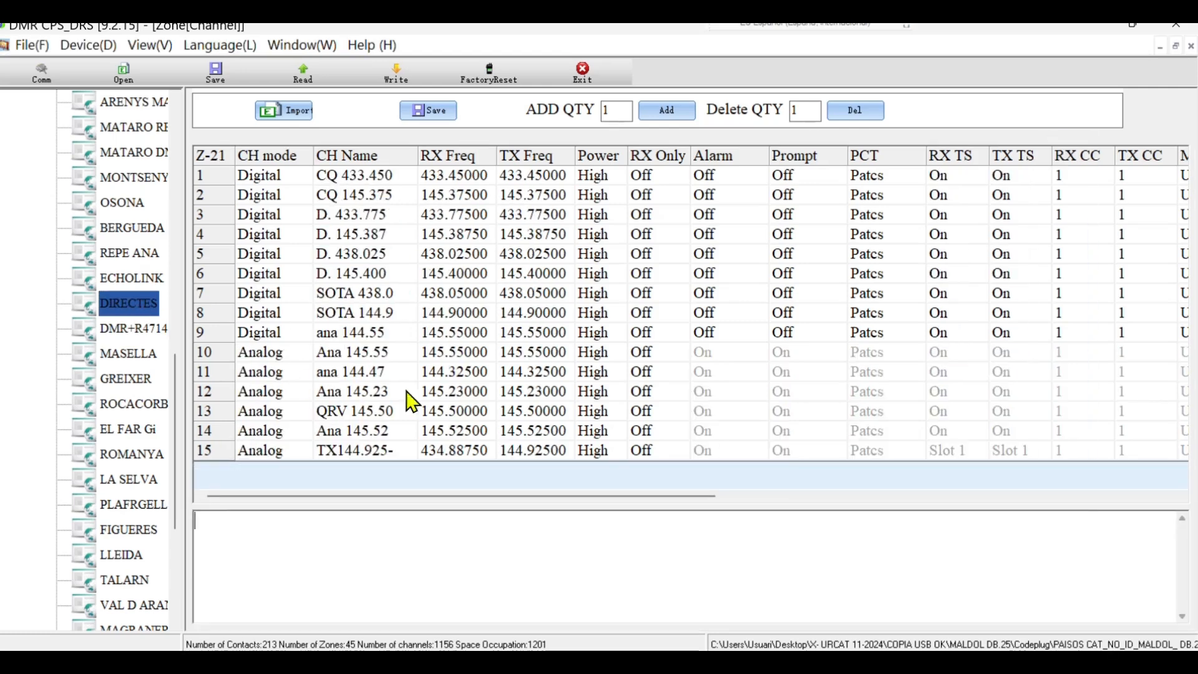
click(140, 275)
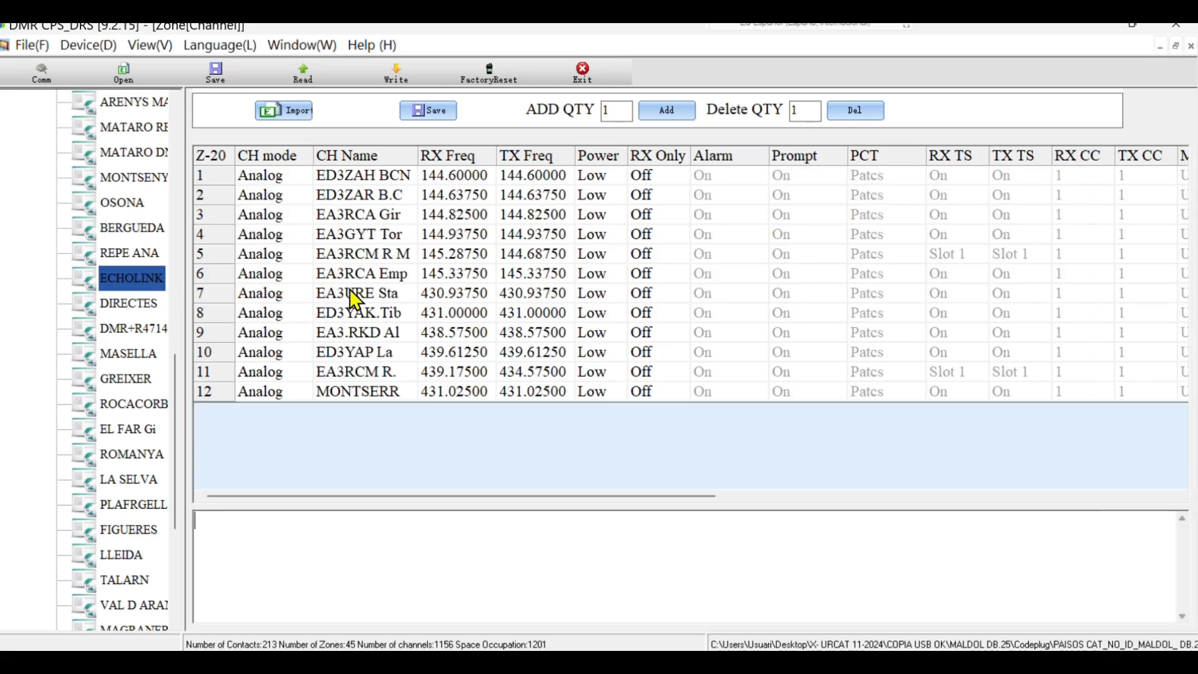
click(132, 255)
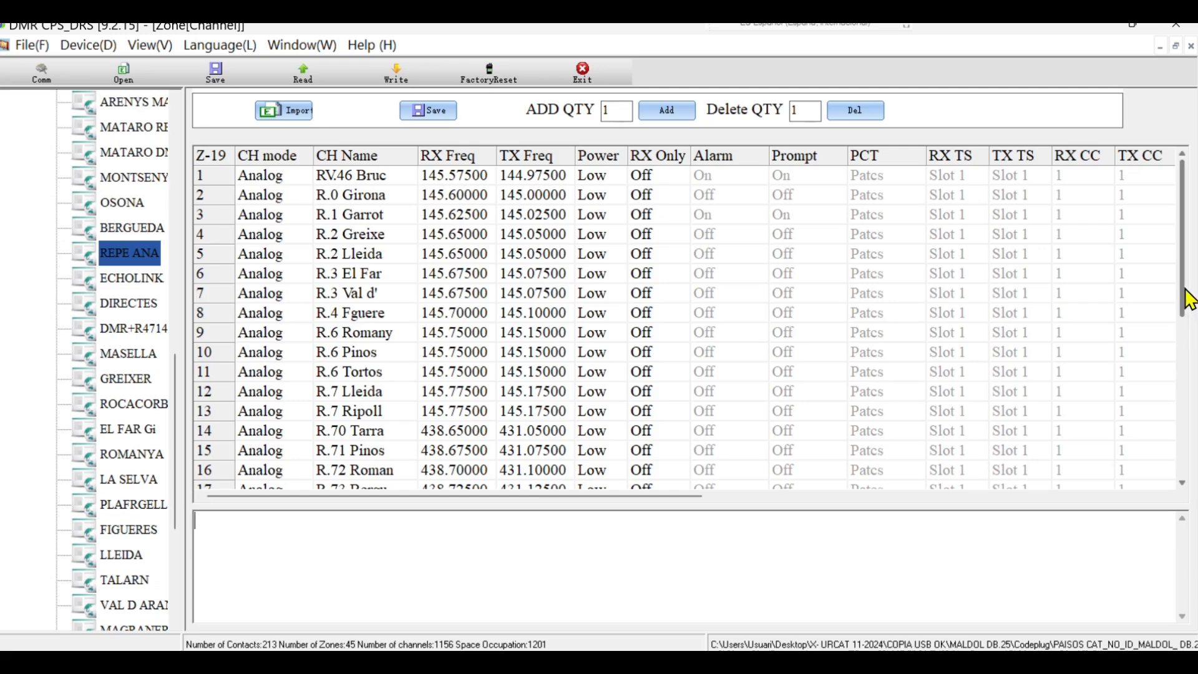
drag(1183, 294, 1191, 410)
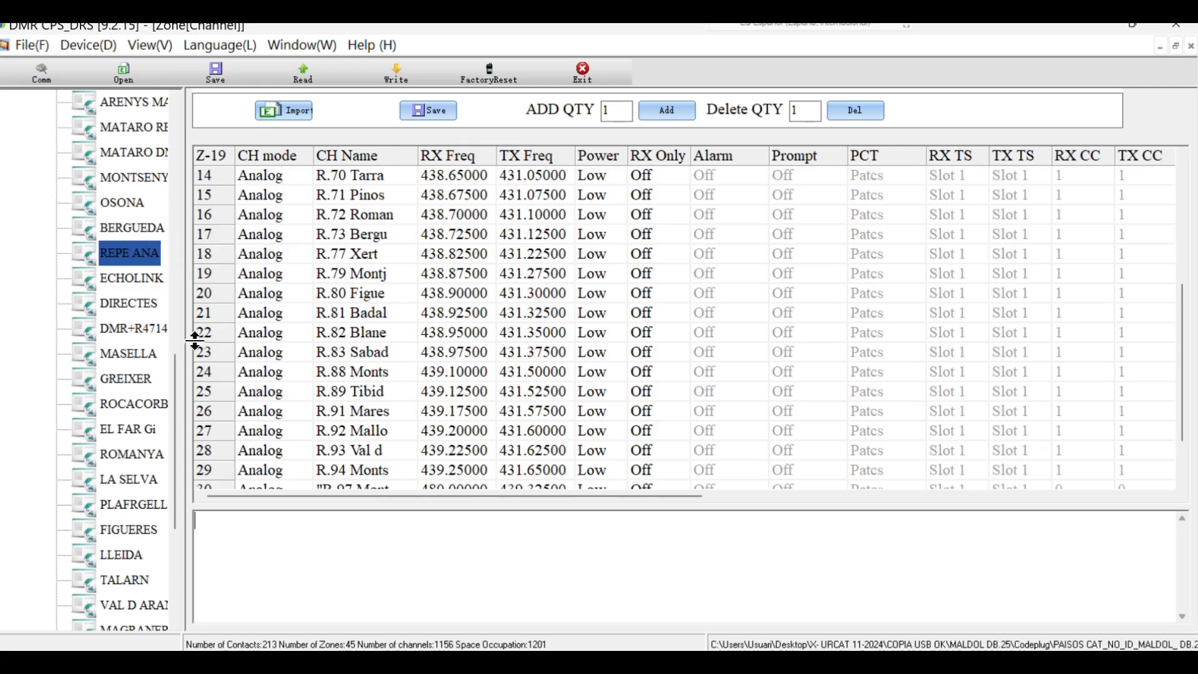
Display the channels of the HOTSPOT zone.
drag(178, 385, 182, 238)
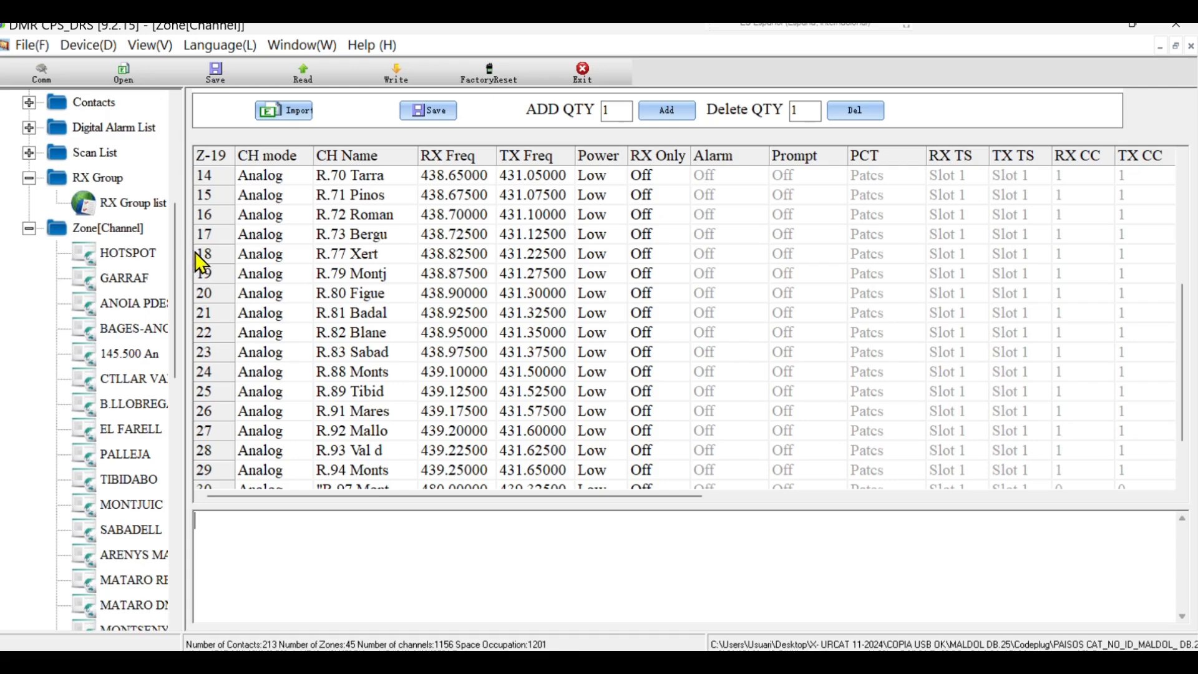
click(131, 251)
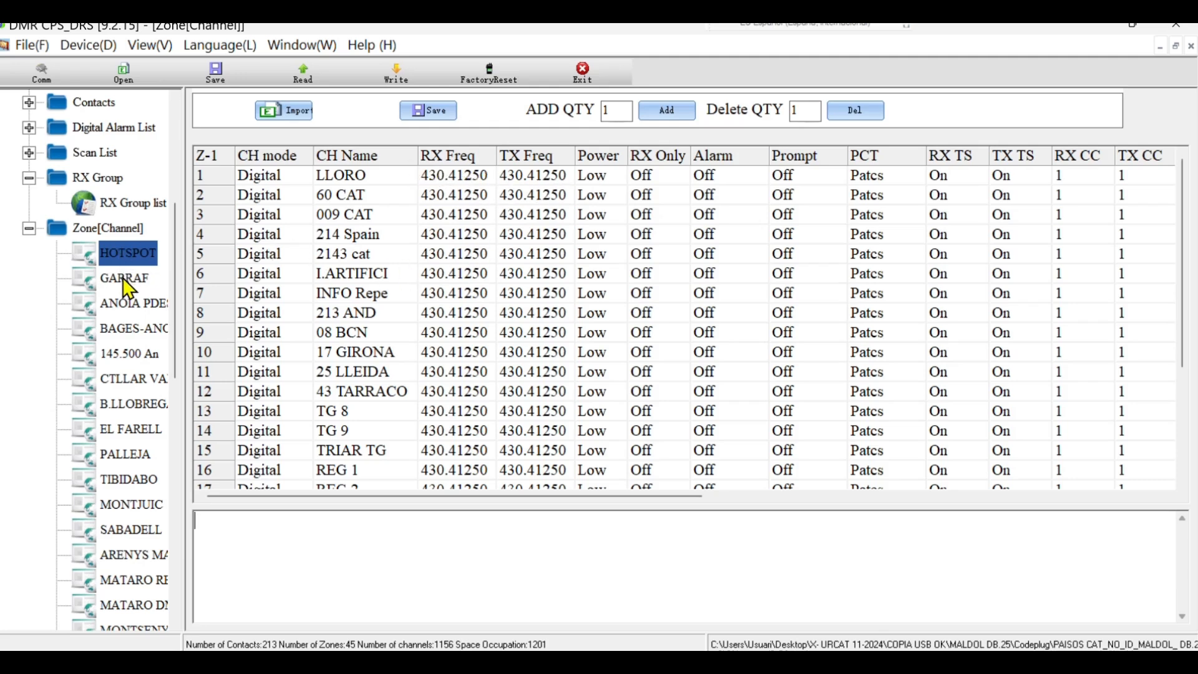
drag(176, 263, 181, 125)
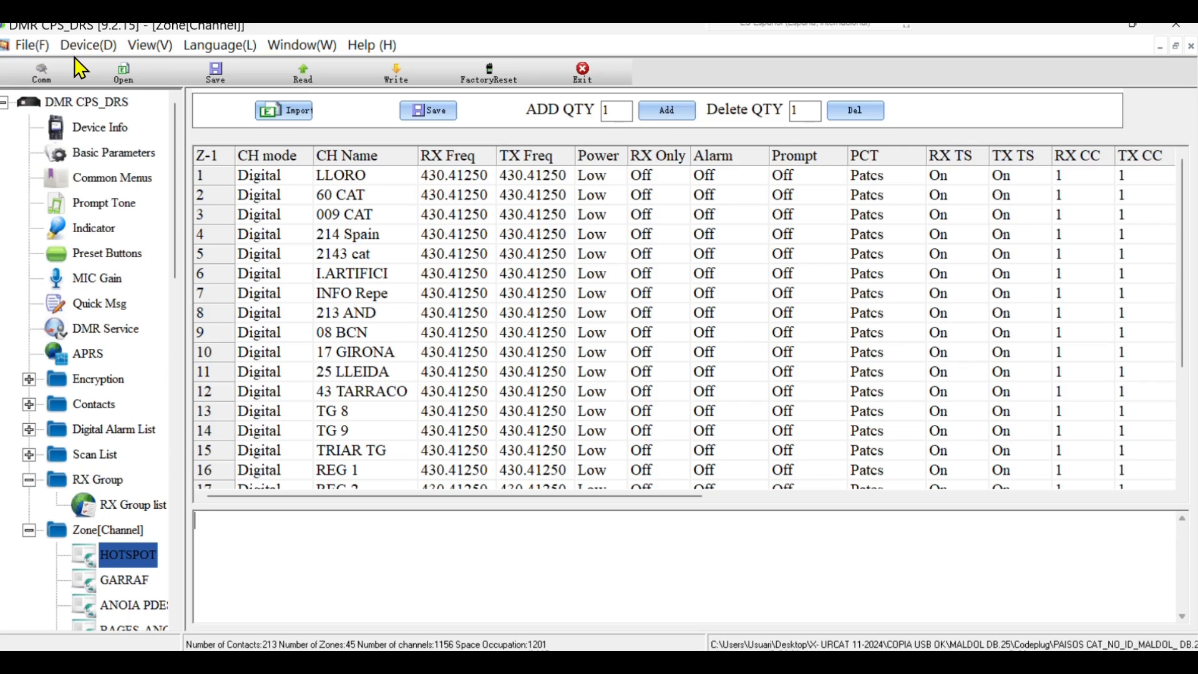
click(123, 70)
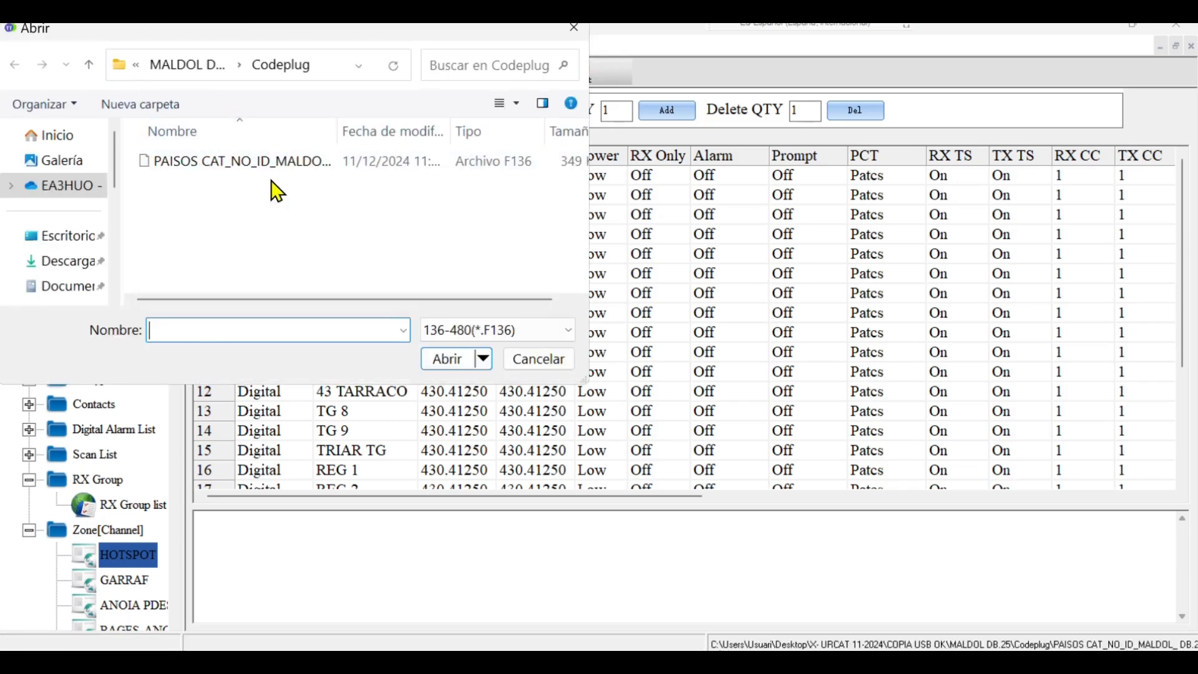
click(311, 164)
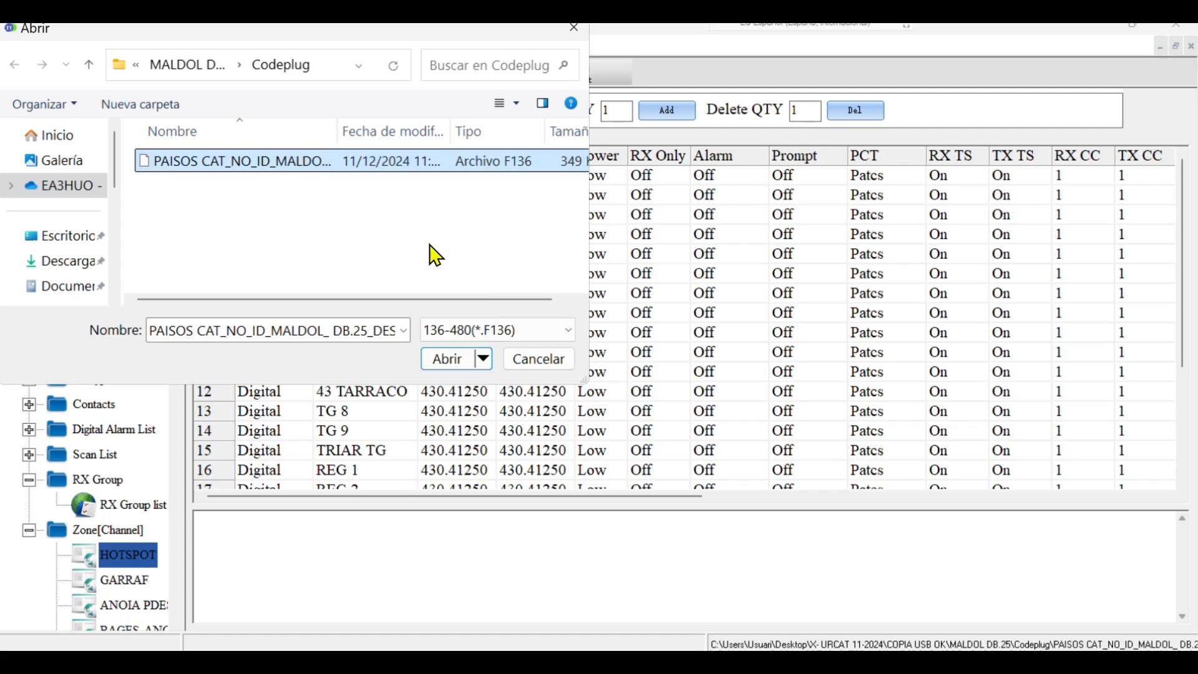
click(559, 356)
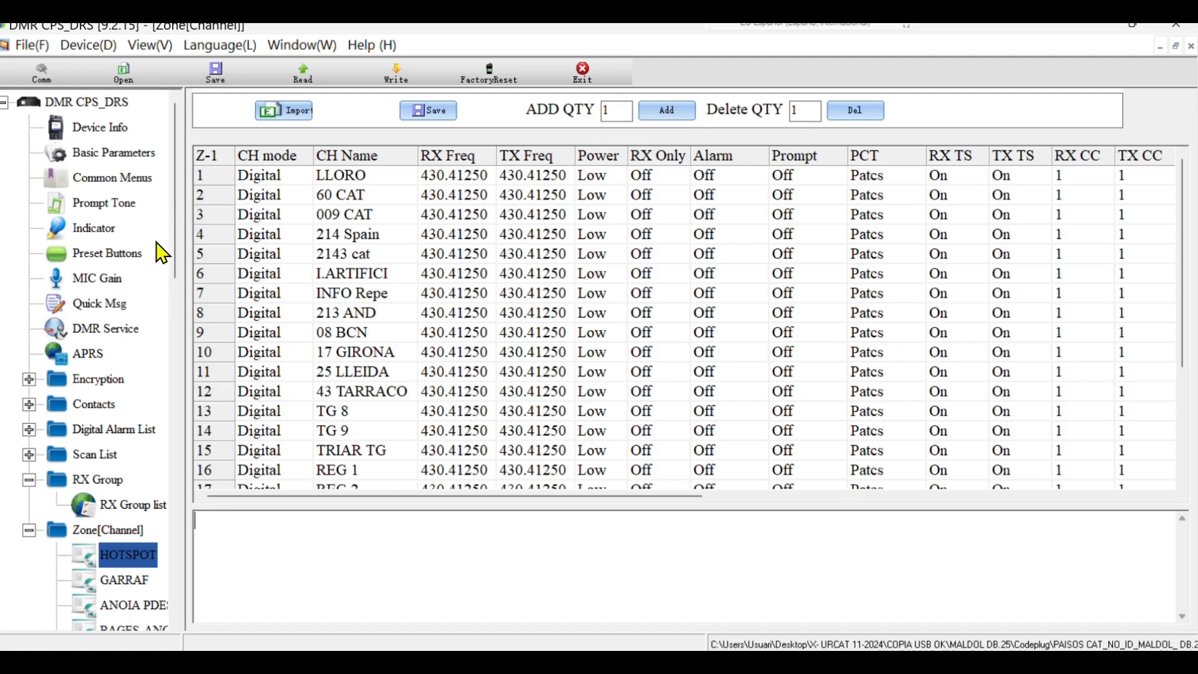
View the MIC gain settings and check the long-press function choices for the P3 and P2 preset keys.
click(107, 279)
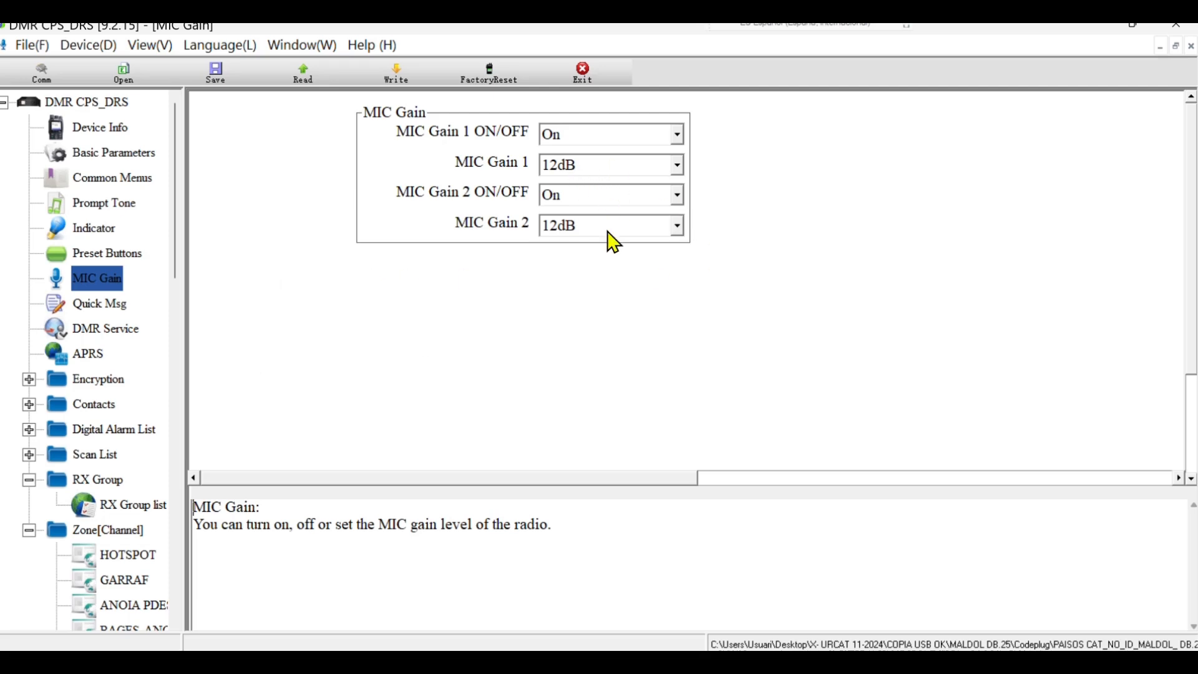
click(116, 256)
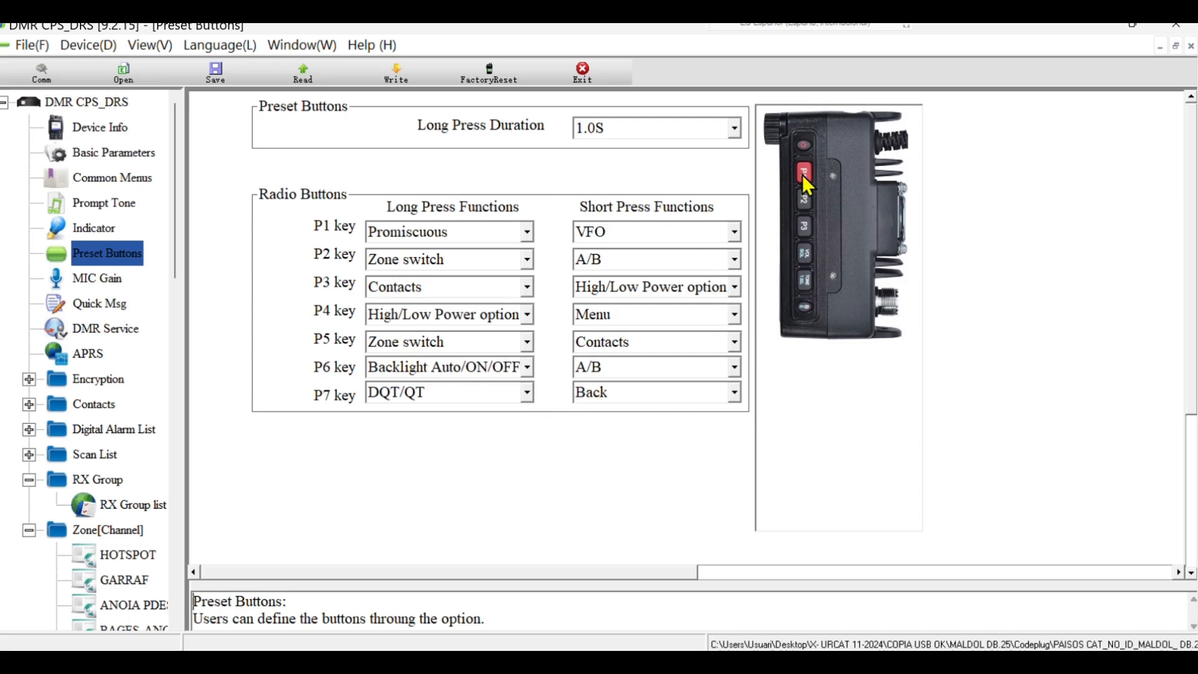
click(528, 287)
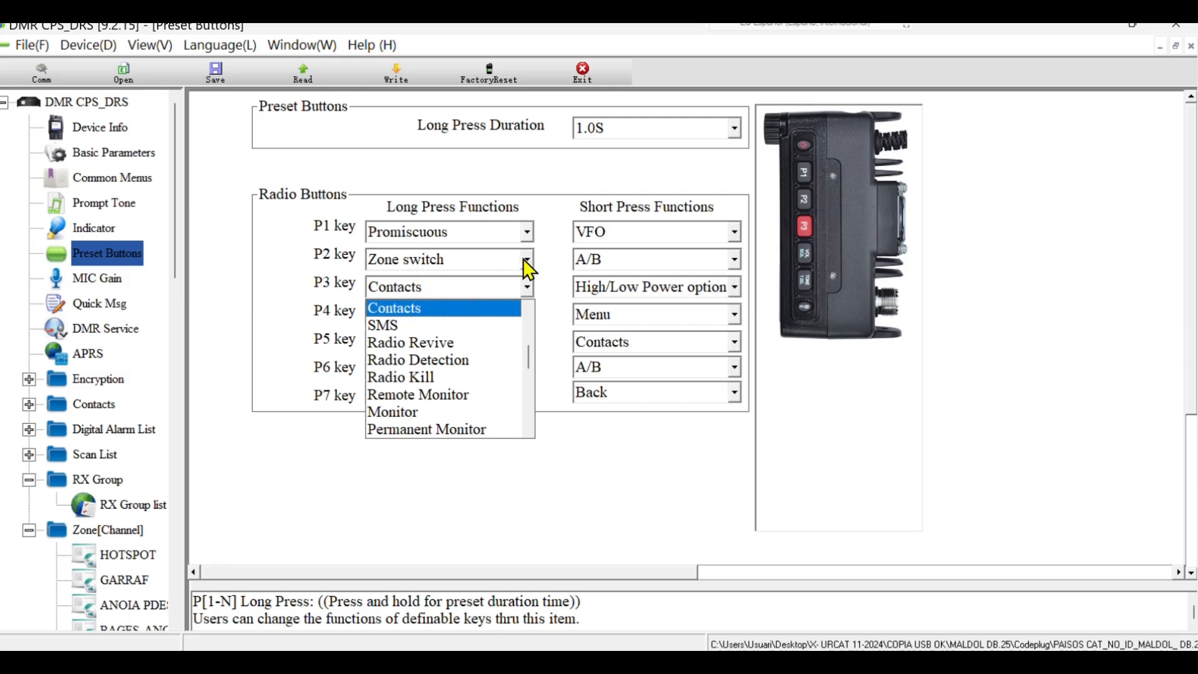
click(548, 272)
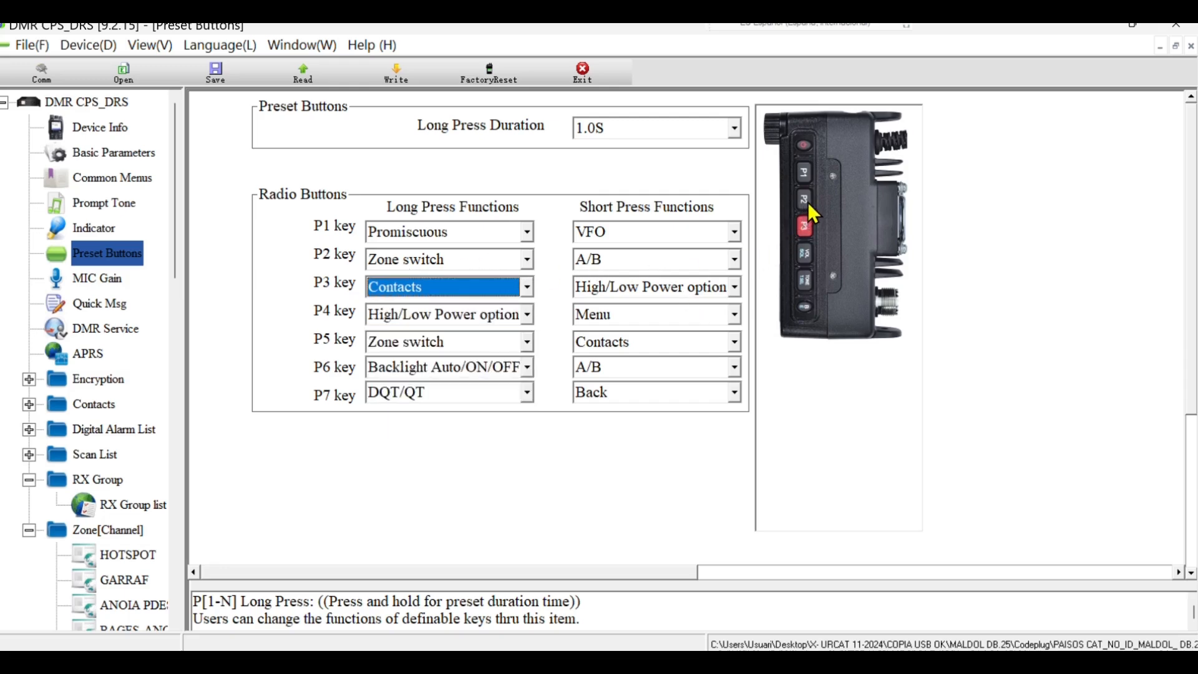
click(527, 259)
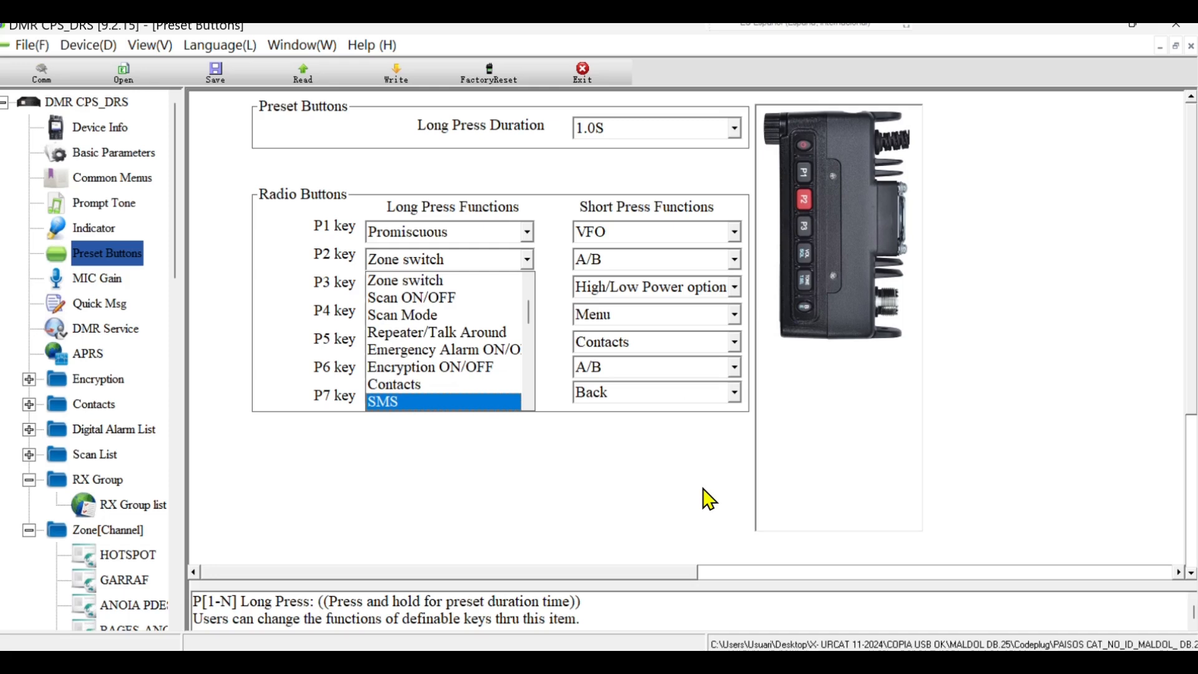
click(538, 482)
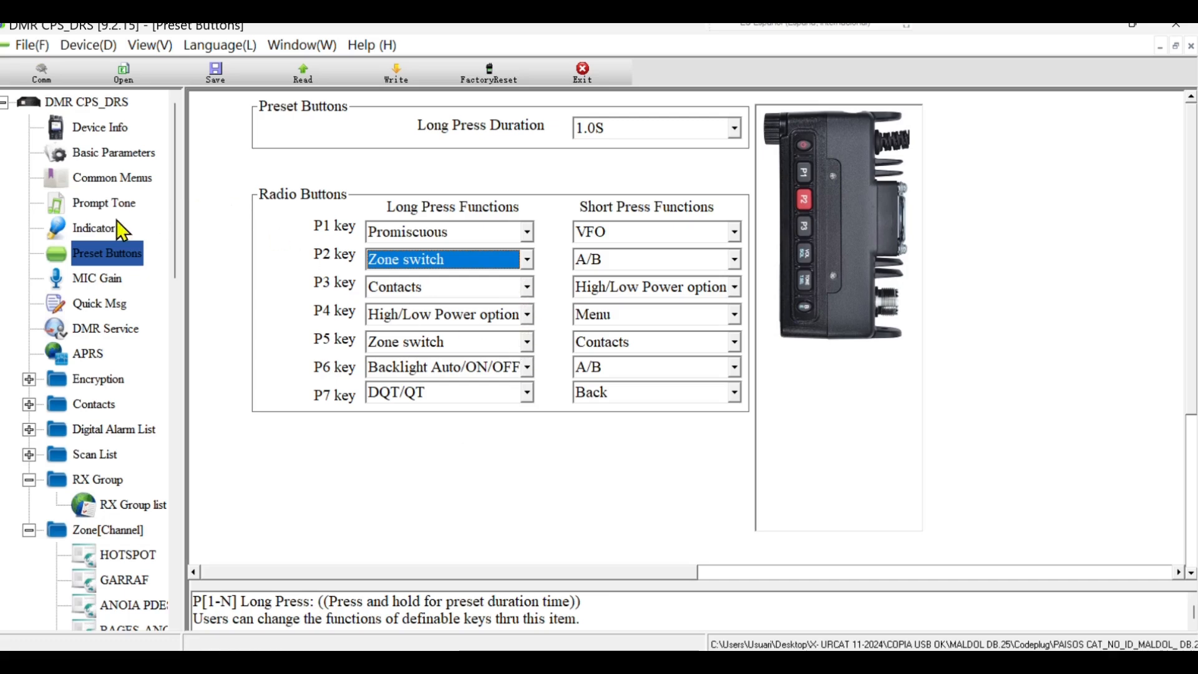
View the indicator settings and open the radio's basic parameters.
click(97, 229)
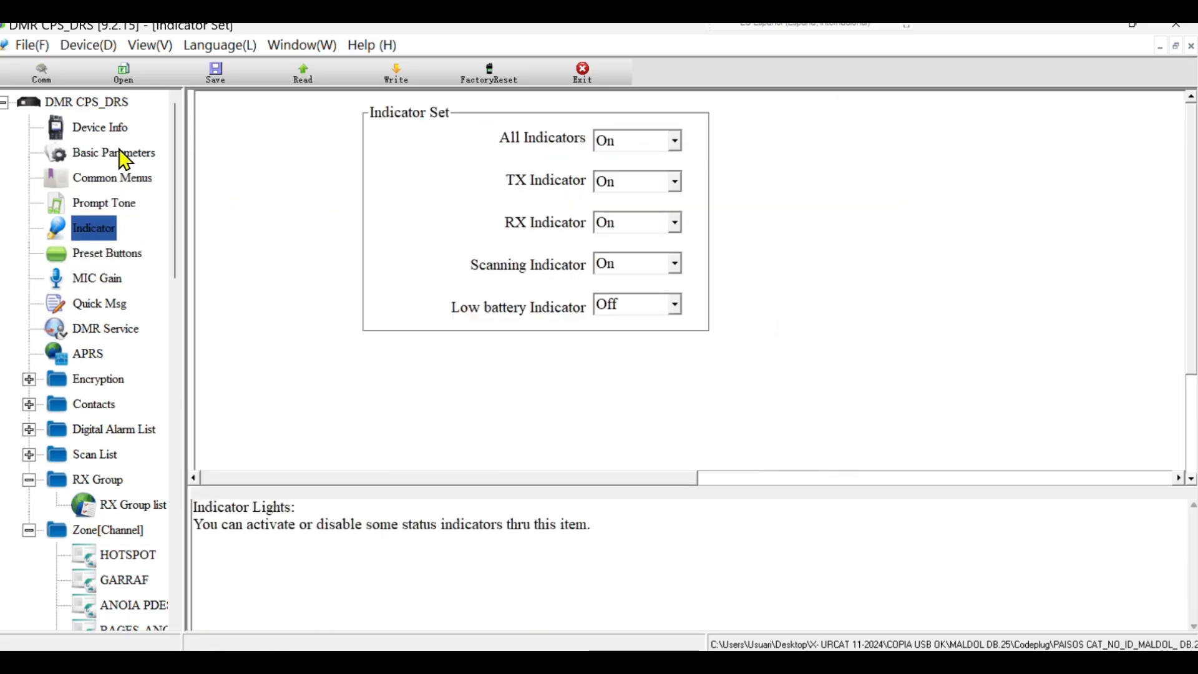
click(123, 157)
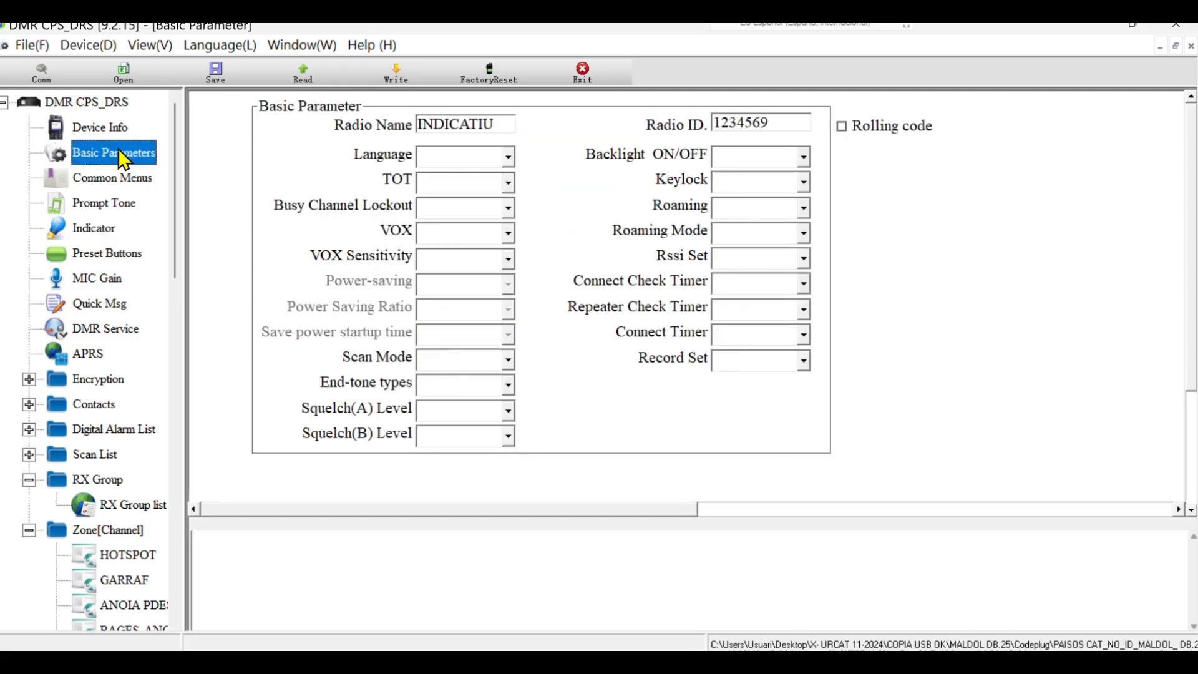